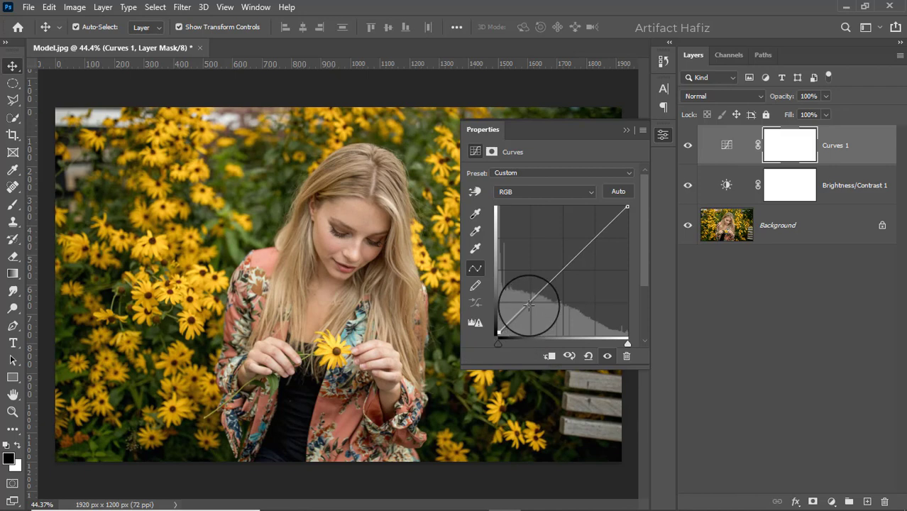
# Shape the RGB curve with a shadow anchor point and a slightly raised highlight point, and lower the white endpoint a little.
pyautogui.click(529, 305)
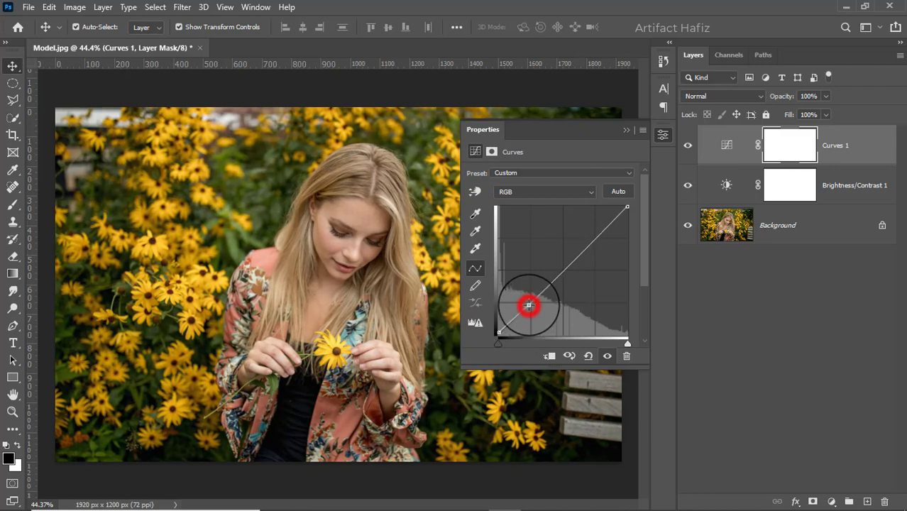
pyautogui.click(595, 240)
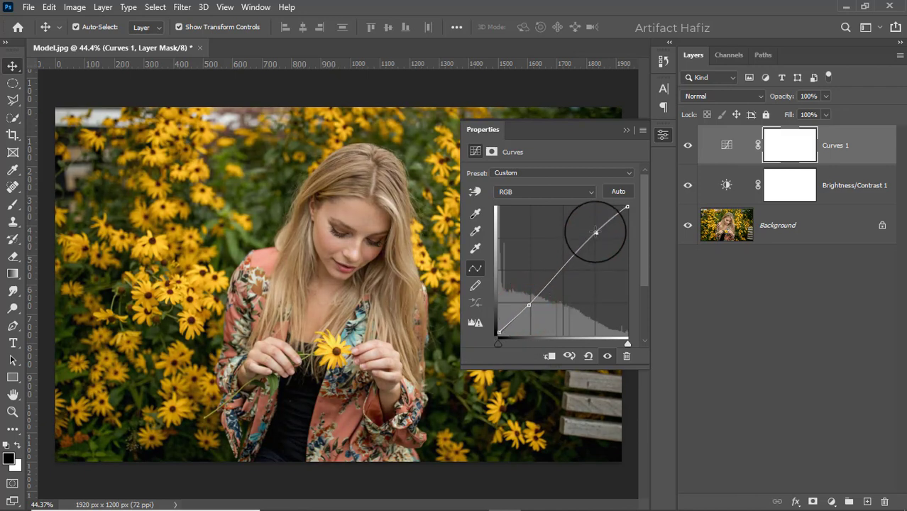
pyautogui.moveTo(595, 232); pyautogui.dragTo(595, 235)
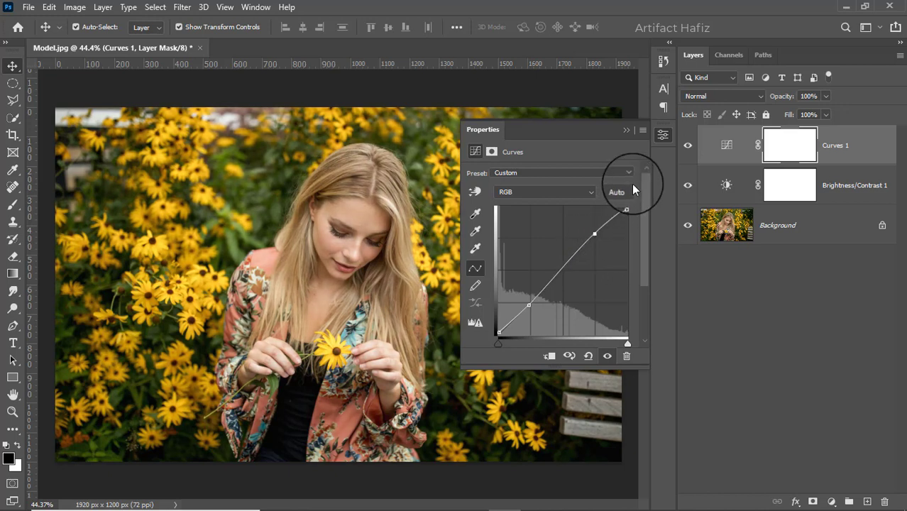
pyautogui.click(626, 130)
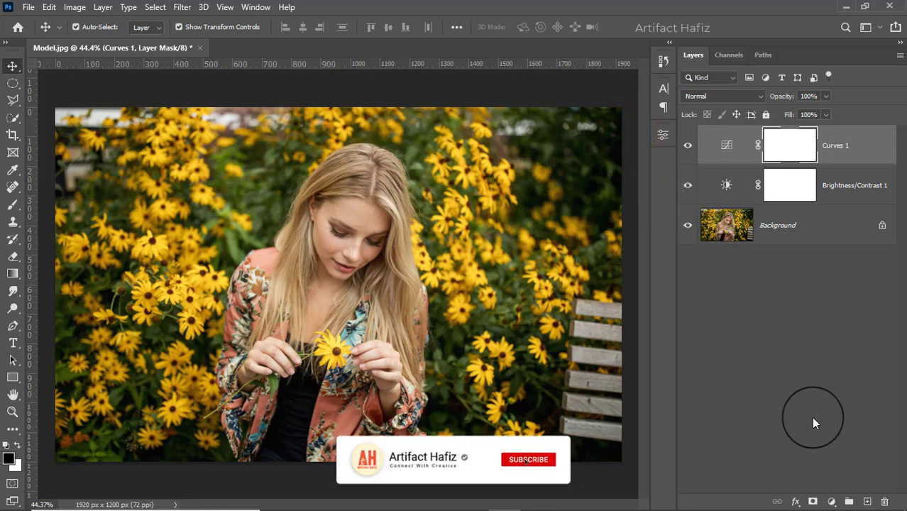
# Add a Color Balance adjustment layer and set its midtones to Cyan-Red +9, Magenta-Green -9 and Yellow-Blue +4.
pyautogui.click(828, 501)
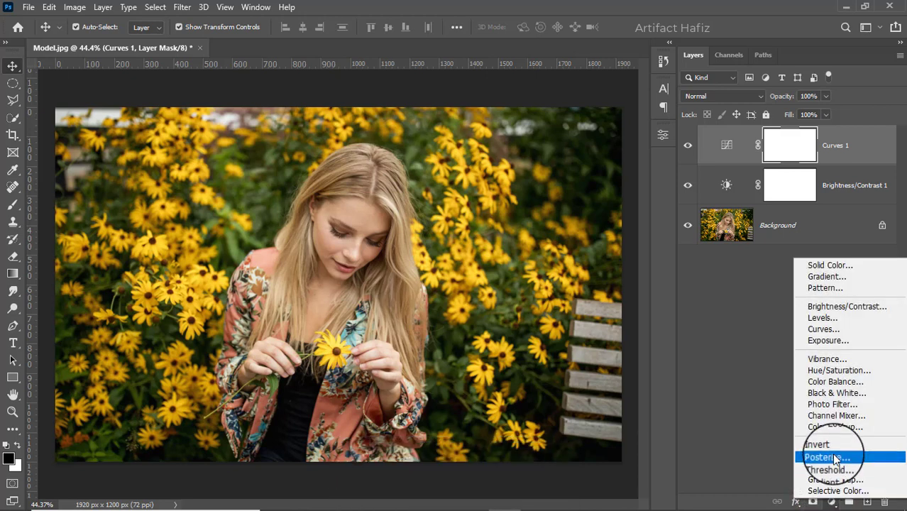
pyautogui.click(837, 385)
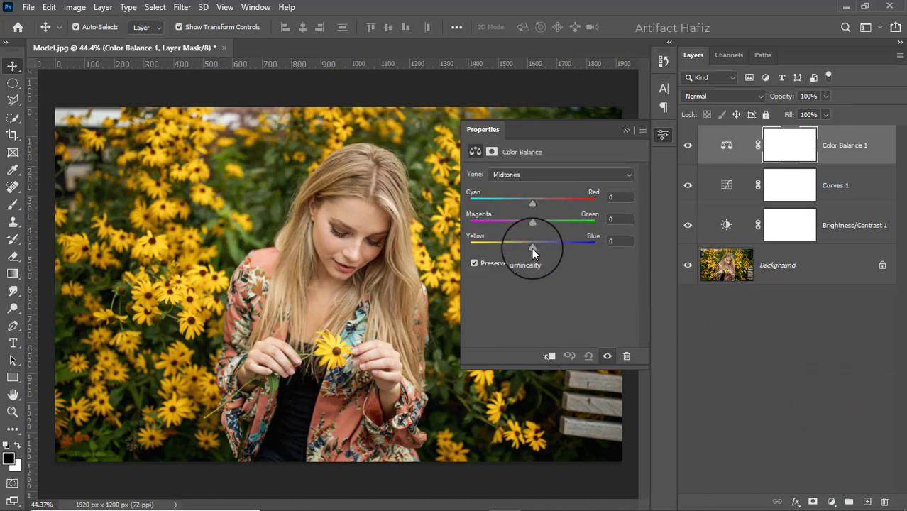
pyautogui.moveTo(531, 247); pyautogui.dragTo(534, 248)
pyautogui.moveTo(533, 203); pyautogui.dragTo(526, 224)
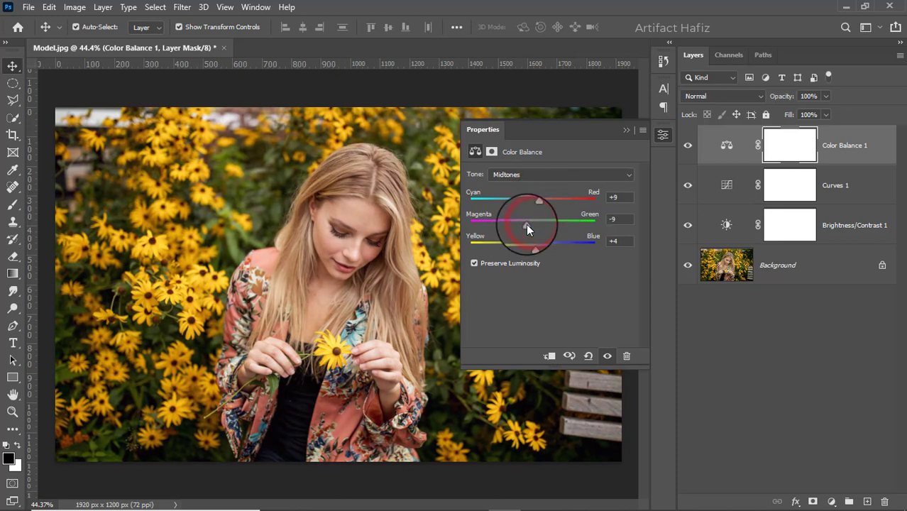
# Set the Color Balance shadows to Cyan-Red -5, Magenta-Green +4 and Yellow-Blue +4.
pyautogui.click(572, 176)
pyautogui.click(542, 190)
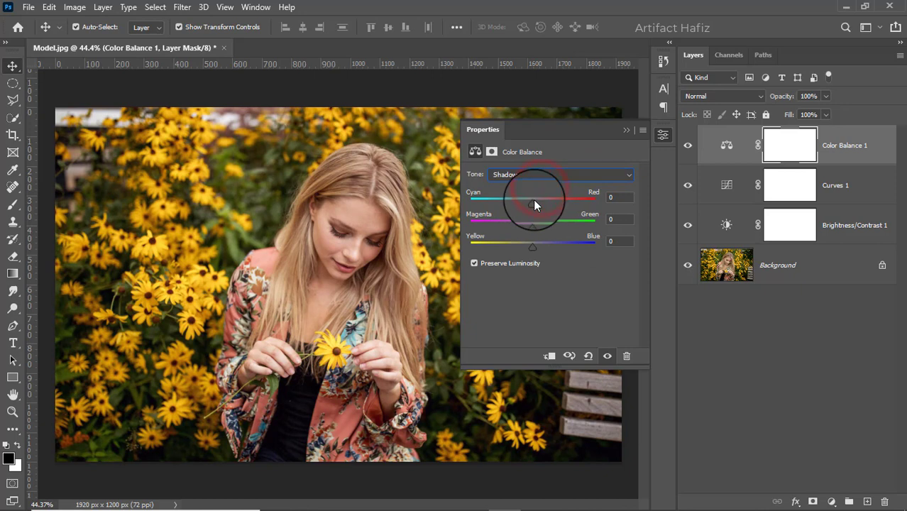
pyautogui.moveTo(533, 203); pyautogui.dragTo(534, 247)
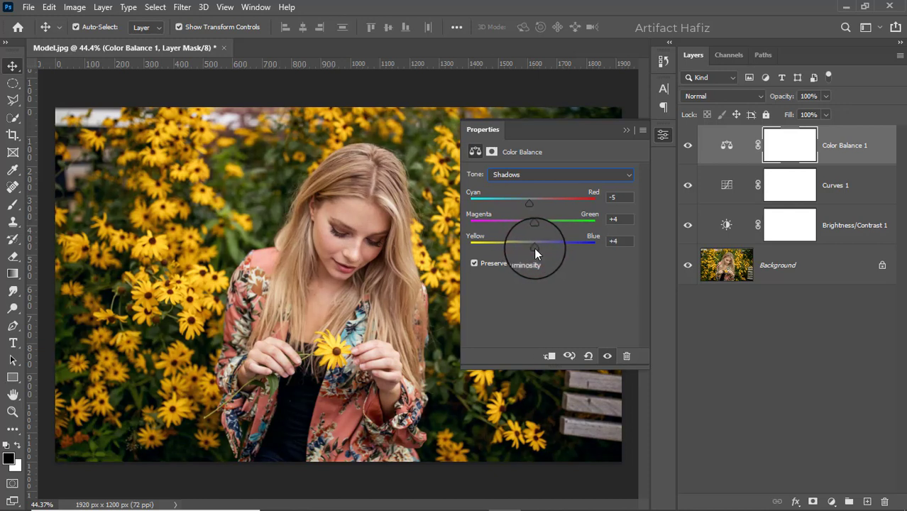
# Set the Color Balance highlights to Cyan-Red +7, Magenta-Green +5 and Yellow-Blue -18.
pyautogui.click(557, 174)
pyautogui.click(536, 206)
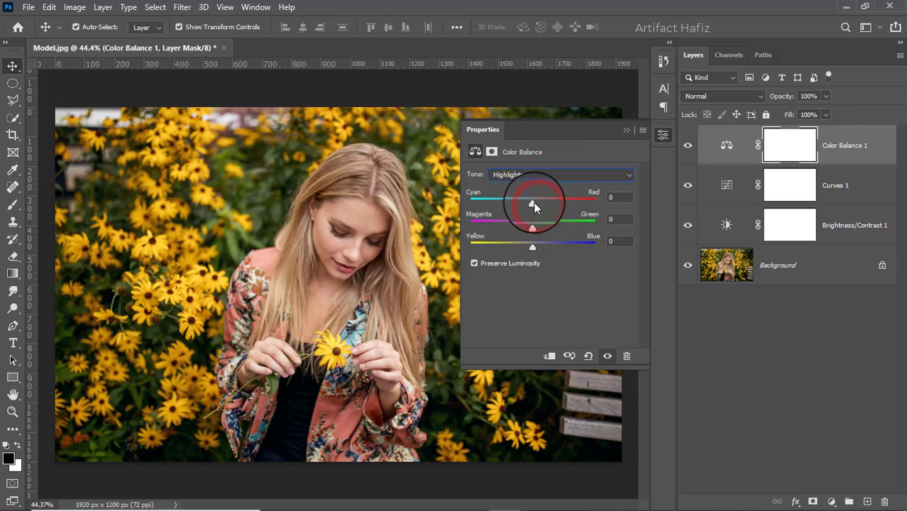
pyautogui.moveTo(533, 202); pyautogui.dragTo(521, 243)
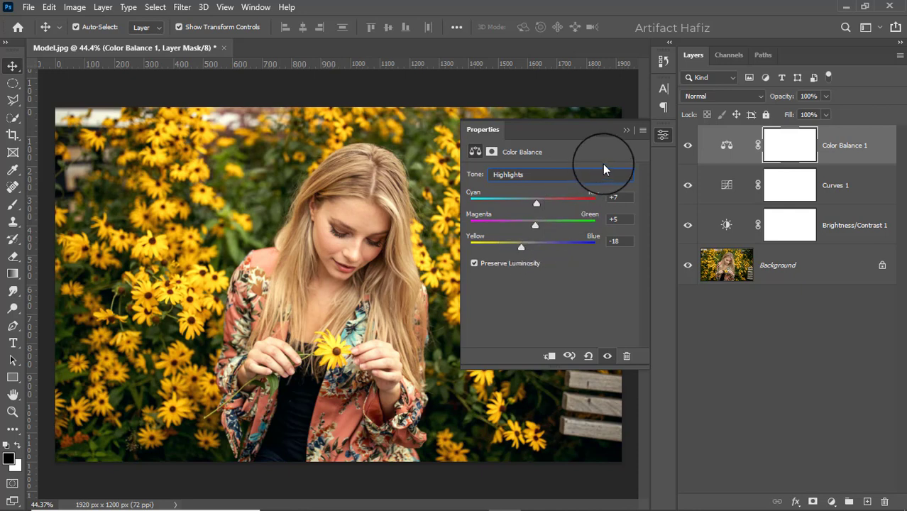
pyautogui.click(625, 131)
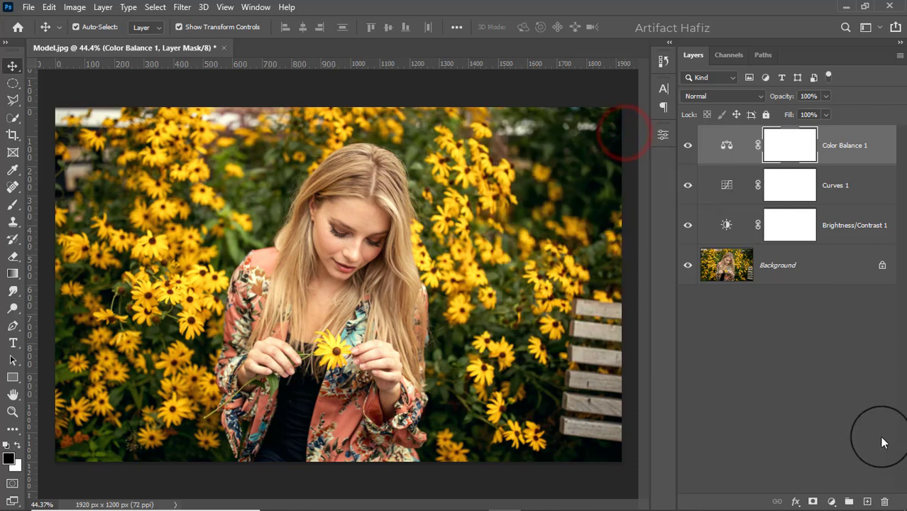
# Add a Color Lookup adjustment layer using the Soft_Warming.look 3D LUT and reduce its opacity to 23%.
pyautogui.click(830, 501)
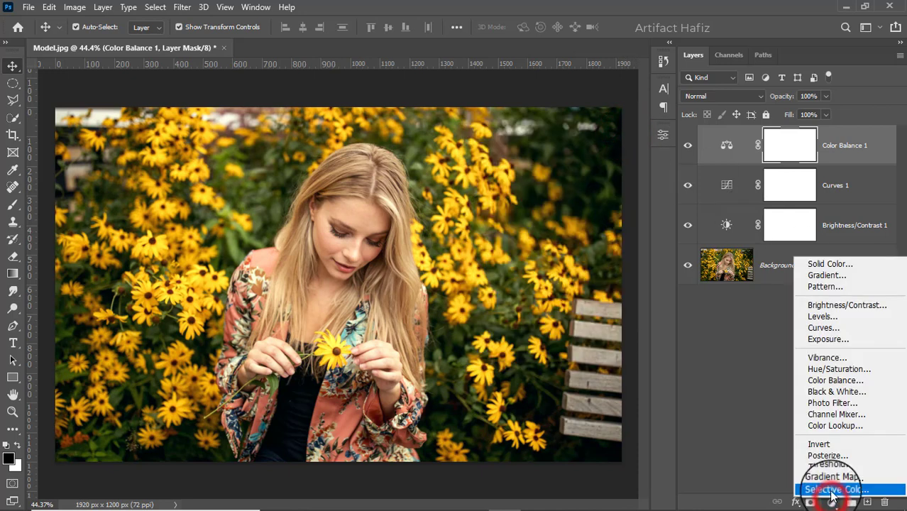
pyautogui.click(827, 426)
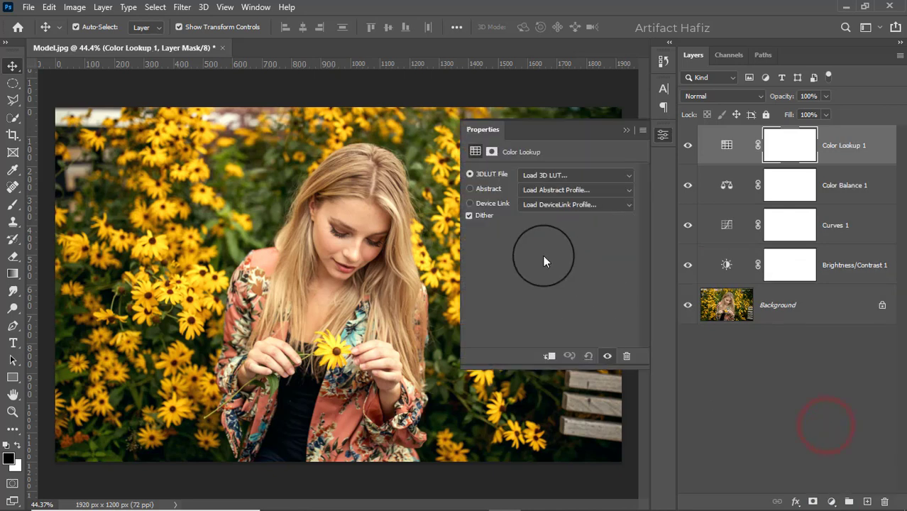
pyautogui.click(560, 176)
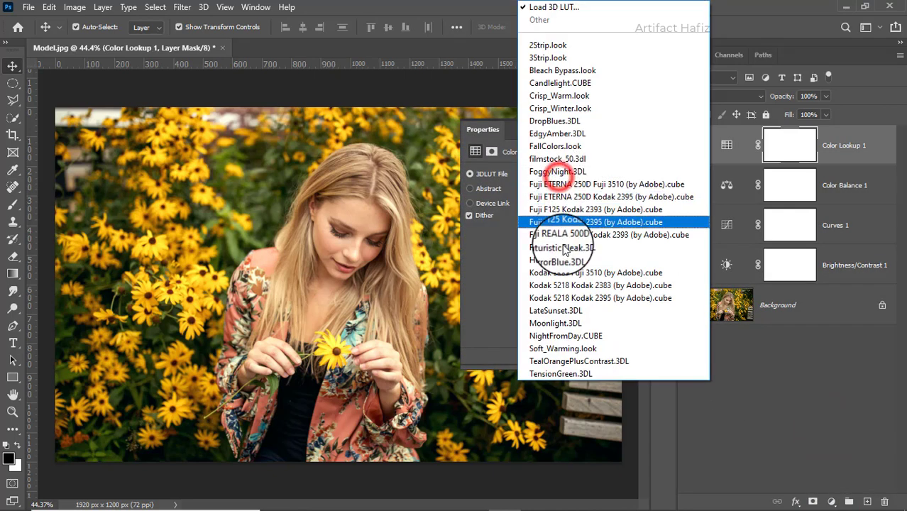
pyautogui.click(562, 348)
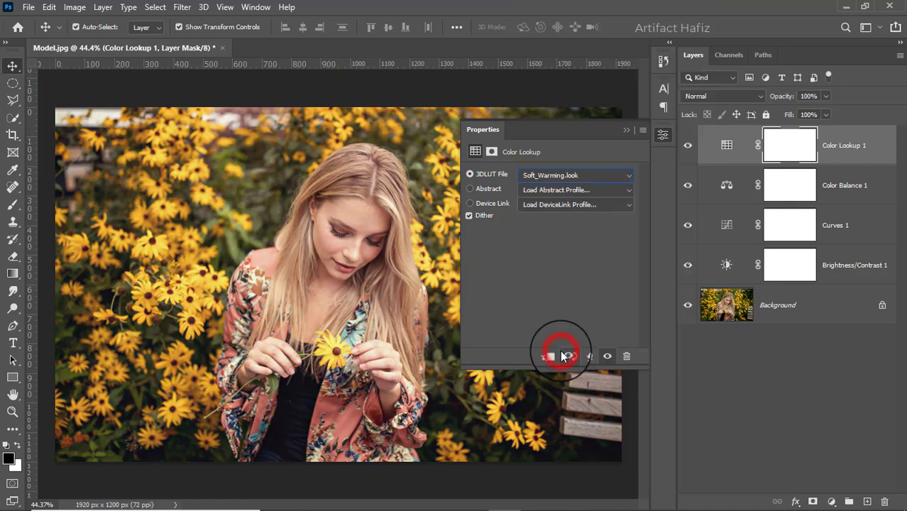
pyautogui.click(626, 130)
pyautogui.moveTo(825, 112); pyautogui.dragTo(778, 114)
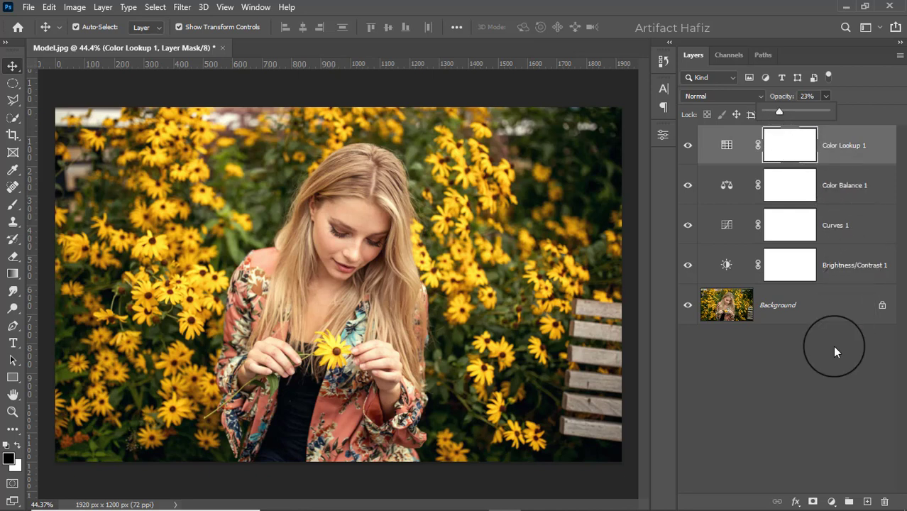
# Add a Levels adjustment layer above the Color Lookup layer and set its midtone input level to 0.93.
pyautogui.click(832, 499)
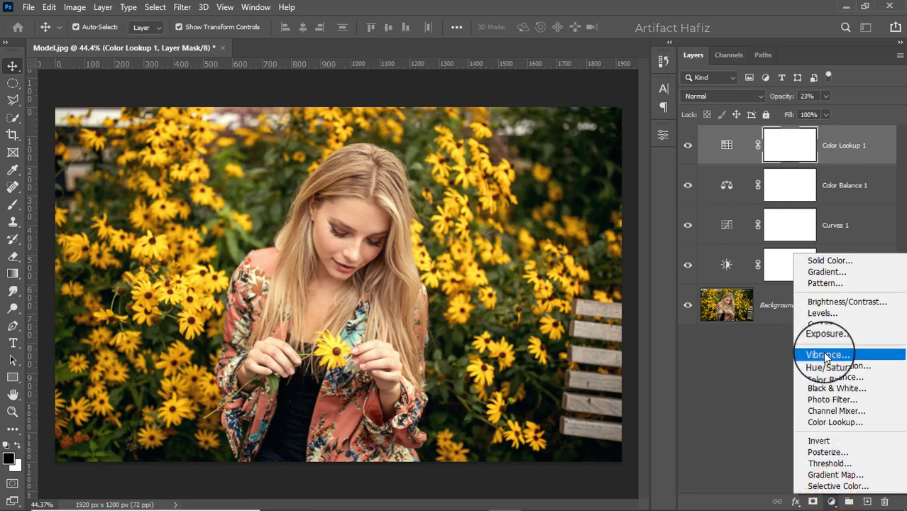
pyautogui.click(822, 313)
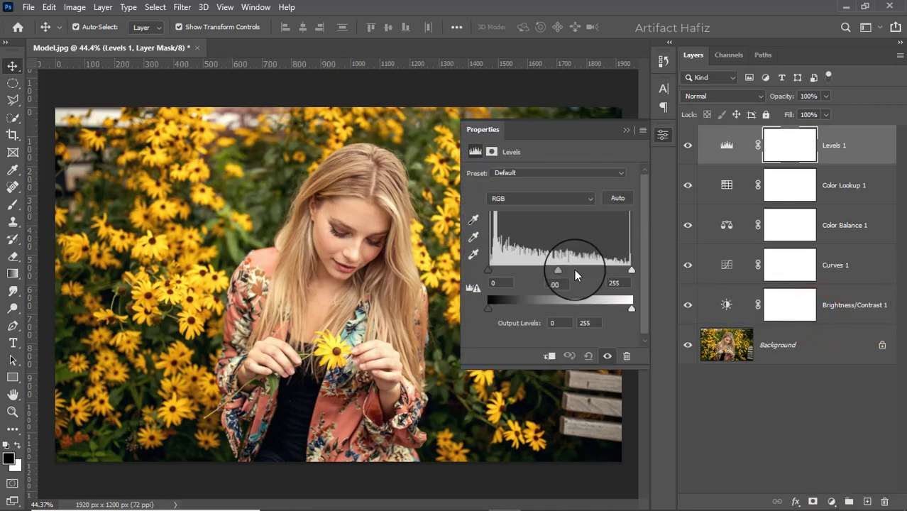
pyautogui.moveTo(560, 270); pyautogui.dragTo(563, 270)
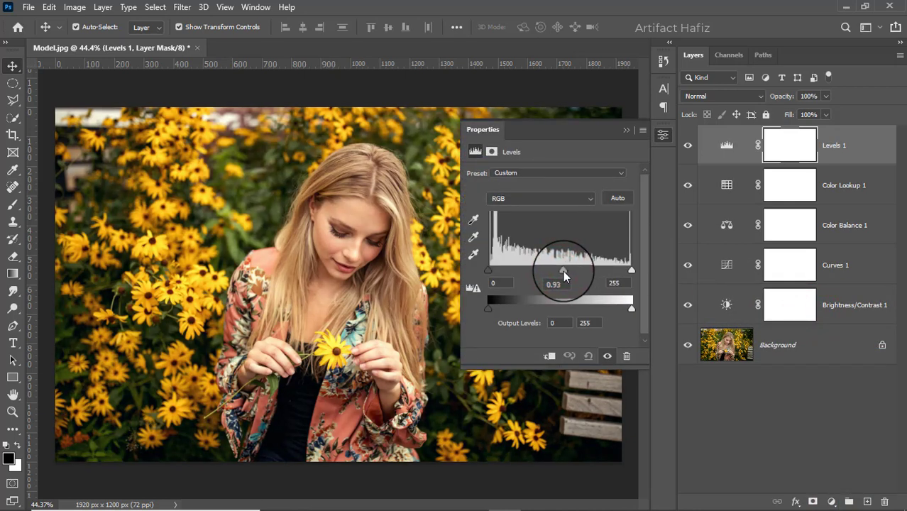
pyautogui.click(624, 131)
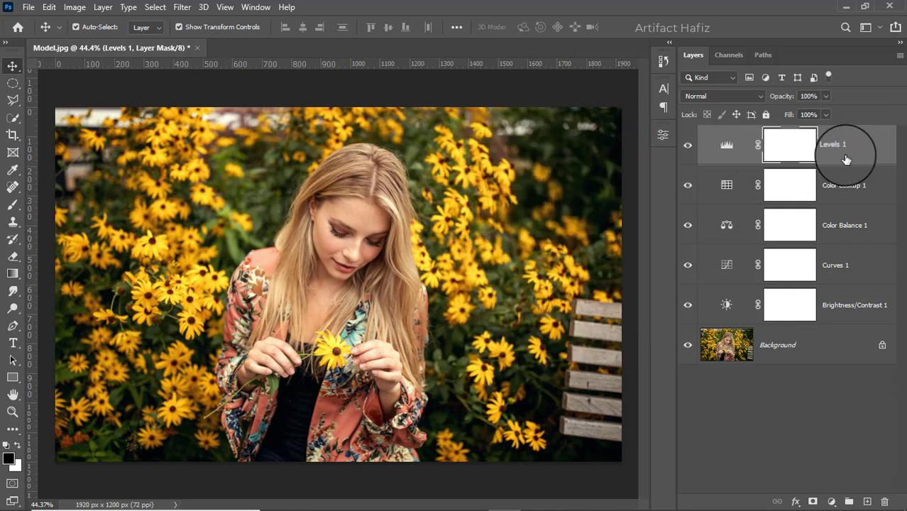
# Stamp all visible layers into a new merged layer and convert it for smart filters.
pyautogui.hotkey('ctrl', 'alt', 'shift', 'e')
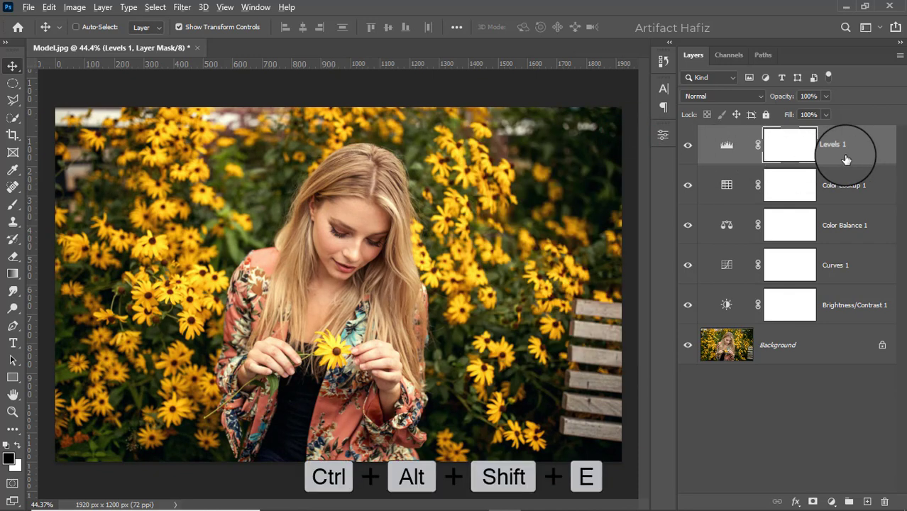
pyautogui.click(190, 7)
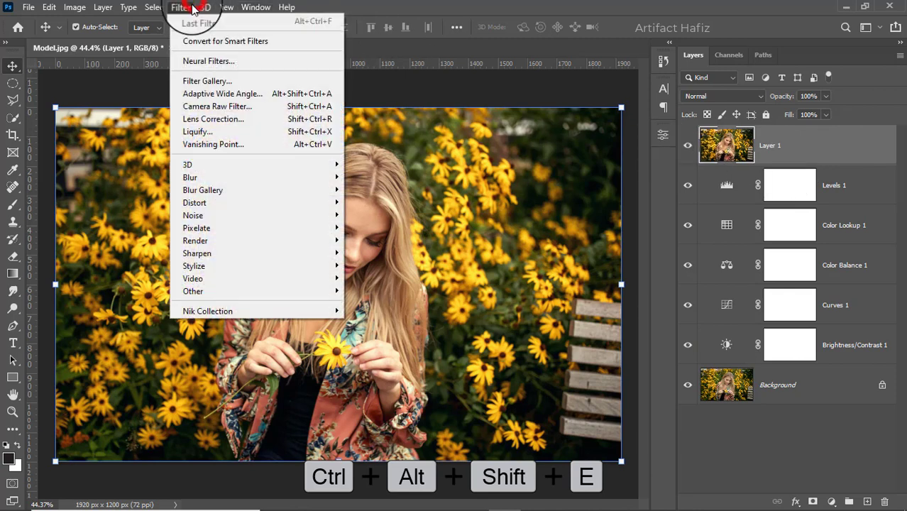
pyautogui.click(202, 41)
# Start the Camera Raw filter on the merged layer and set Exposure to -0.25 and Highlights to -31.
pyautogui.click(181, 7)
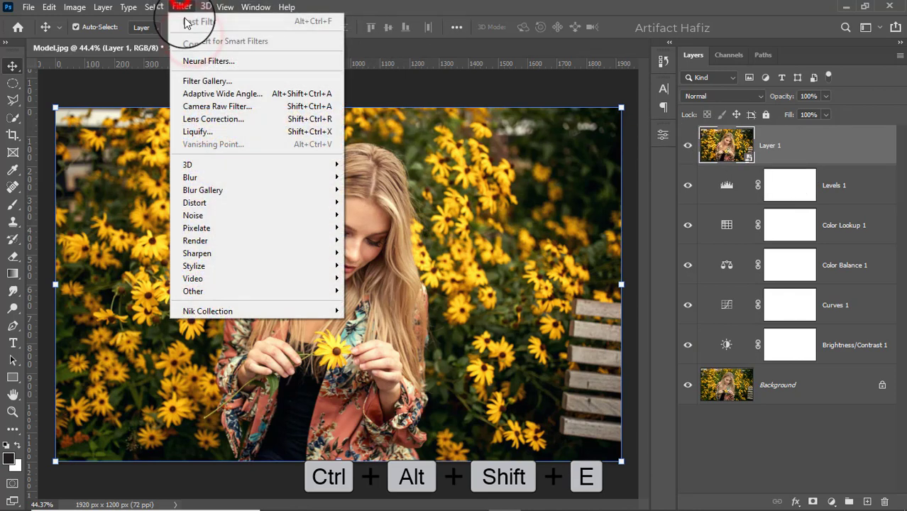
pyautogui.click(204, 106)
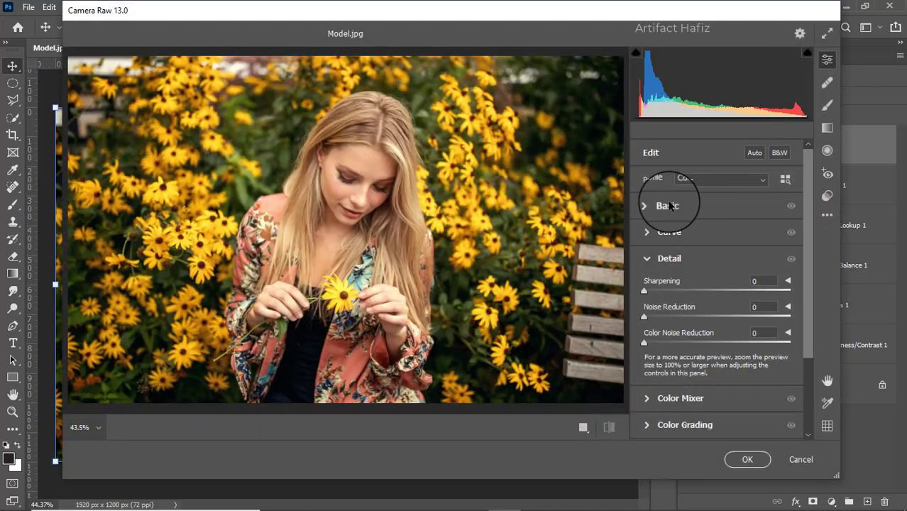
pyautogui.click(647, 206)
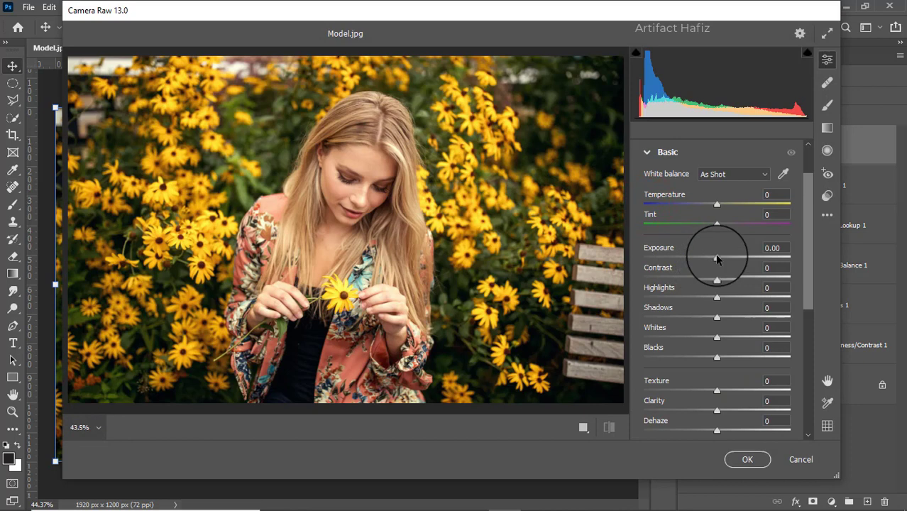
pyautogui.moveTo(717, 259); pyautogui.dragTo(713, 258)
pyautogui.click(715, 299)
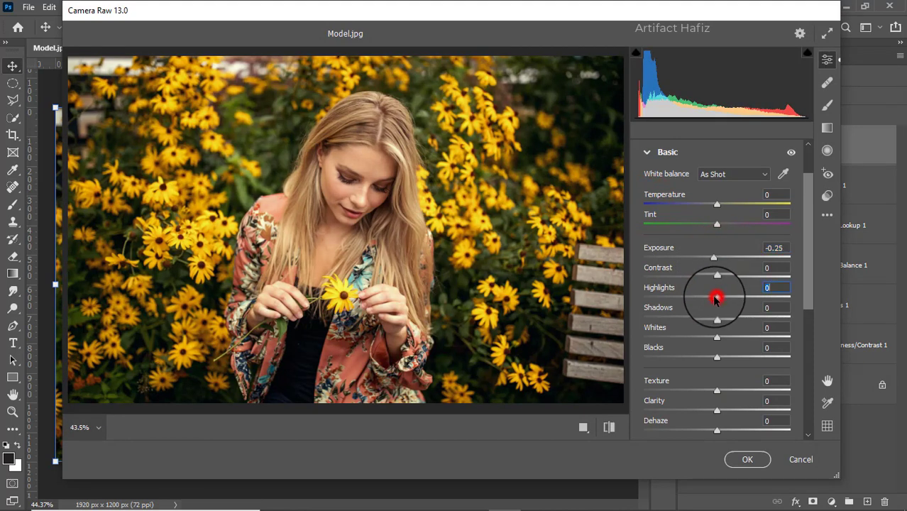
pyautogui.moveTo(716, 298); pyautogui.dragTo(694, 298)
# Set Whites to +19, Shadows to +15 and Blacks to +28 in the Basic adjustments.
pyautogui.click(714, 338)
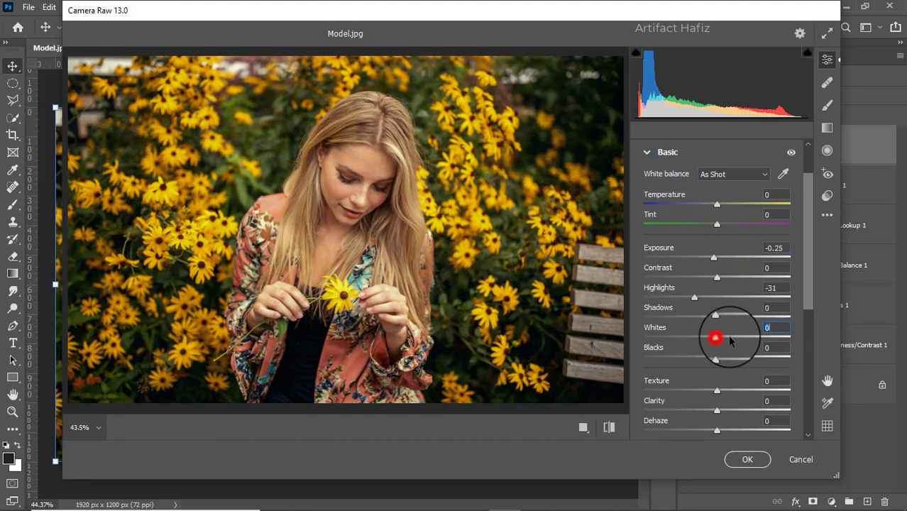
pyautogui.moveTo(729, 339); pyautogui.dragTo(728, 317)
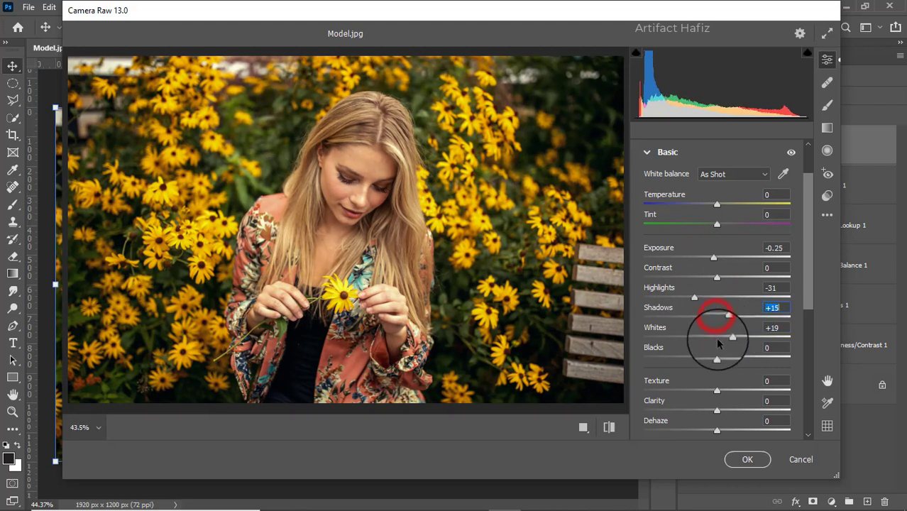
pyautogui.moveTo(716, 357); pyautogui.dragTo(737, 357)
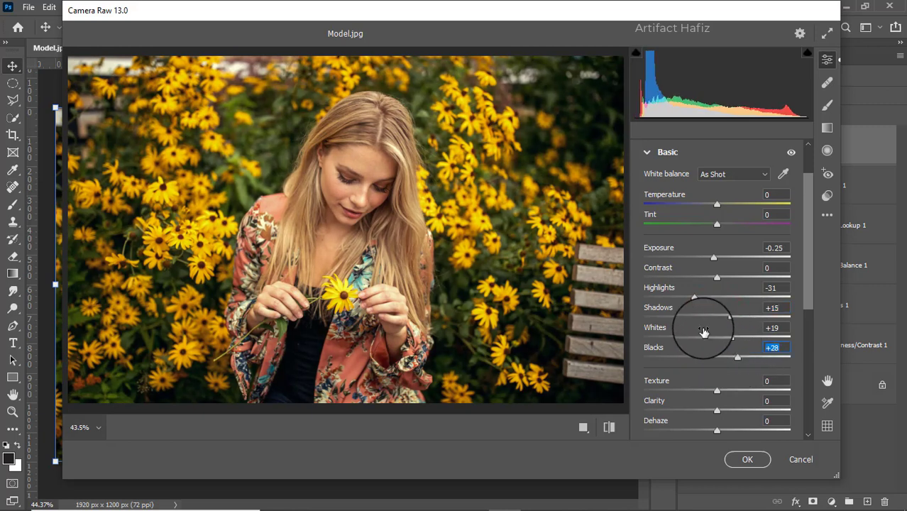
# Set Texture to -3, Clarity to +5 and Dehaze to +5 in the Basic adjustments.
pyautogui.scroll(-3, 704, 332)
pyautogui.click(716, 295)
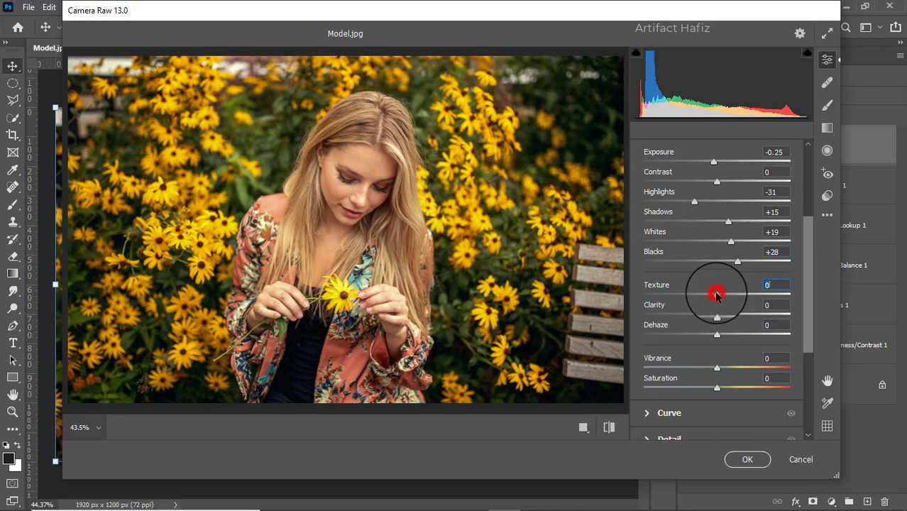
pyautogui.moveTo(717, 295); pyautogui.dragTo(728, 332)
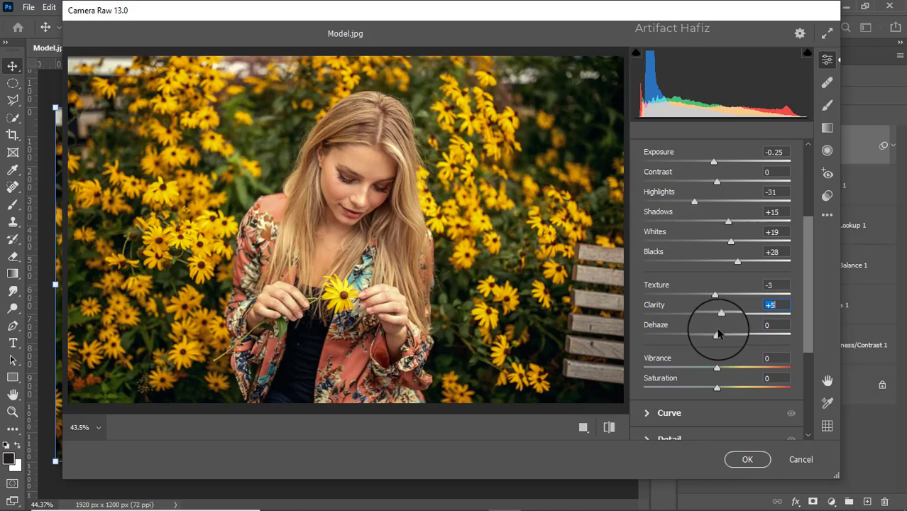
pyautogui.scroll(-3, 715, 300)
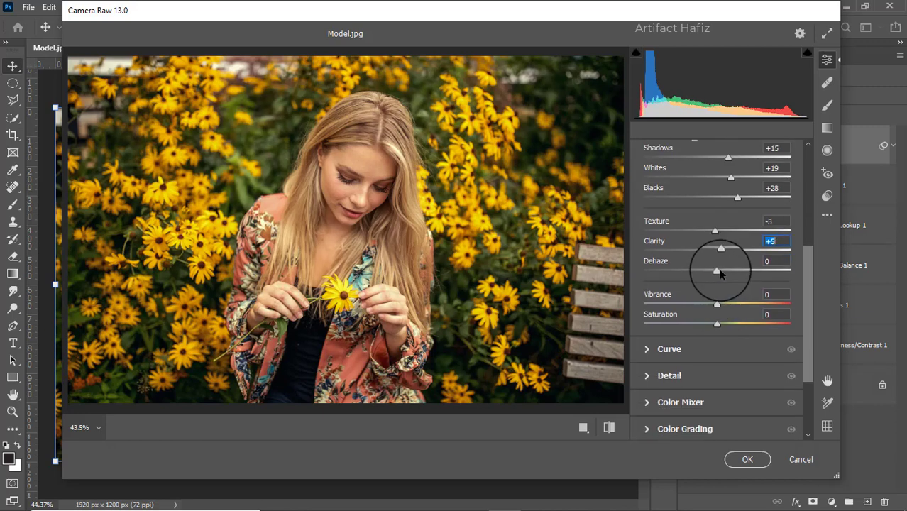
pyautogui.moveTo(718, 268); pyautogui.dragTo(726, 285)
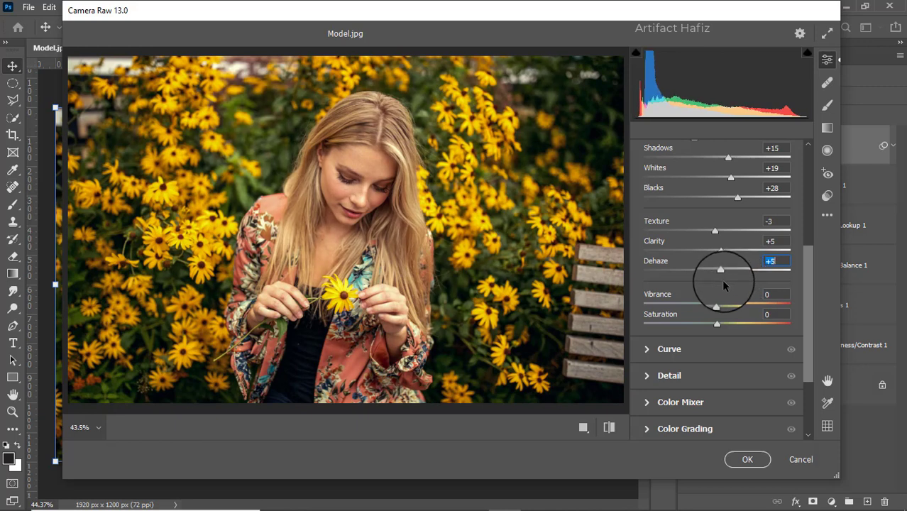
pyautogui.scroll(-2, 720, 268)
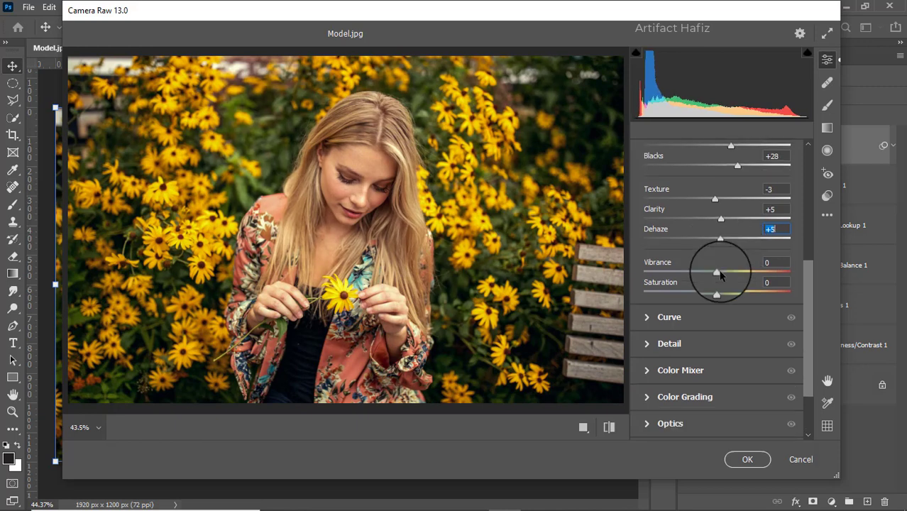
# Raise the black point of the blue channel's point curve to an output of 3.
pyautogui.click(663, 317)
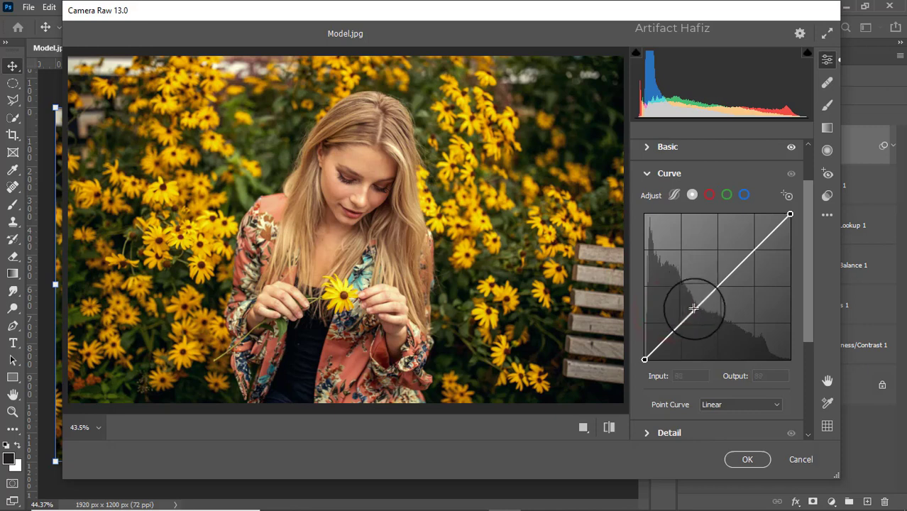
pyautogui.click(744, 194)
pyautogui.moveTo(644, 359); pyautogui.dragTo(644, 356)
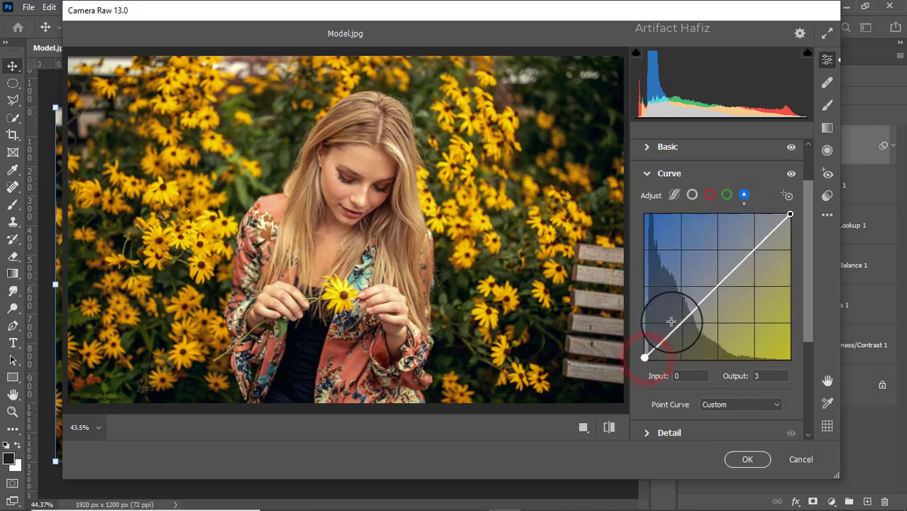
pyautogui.click(765, 375)
# Set Sharpening to 6, Noise Reduction to 10 and Color Noise Reduction to 10 in the Detail adjustments.
pyautogui.scroll(-3, 717, 298)
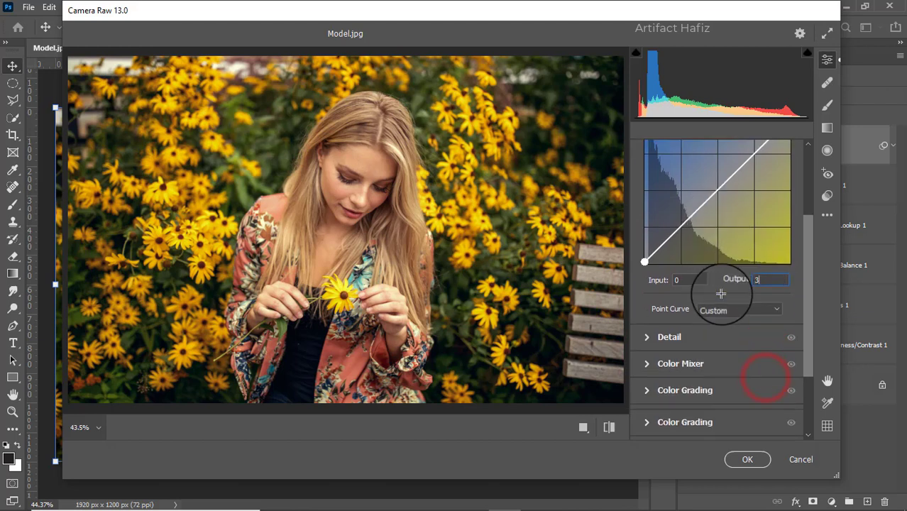
pyautogui.click(655, 339)
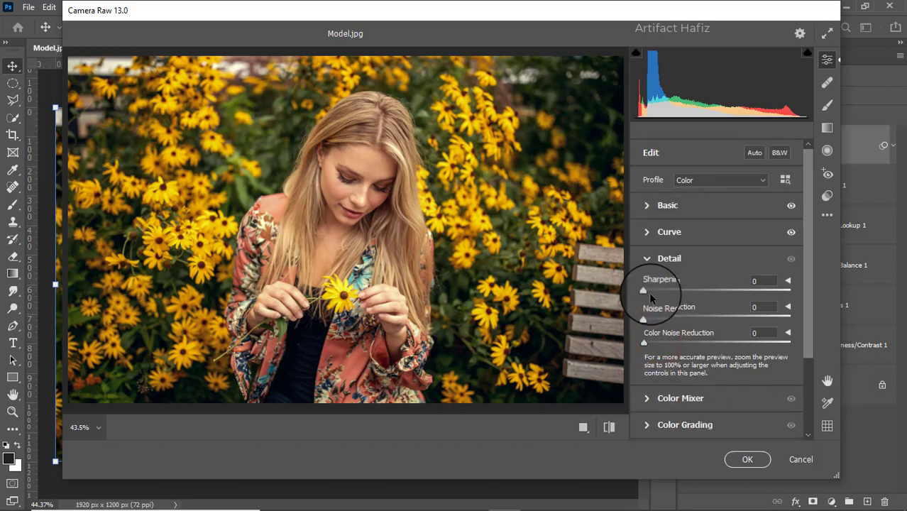
pyautogui.moveTo(646, 291); pyautogui.dragTo(657, 343)
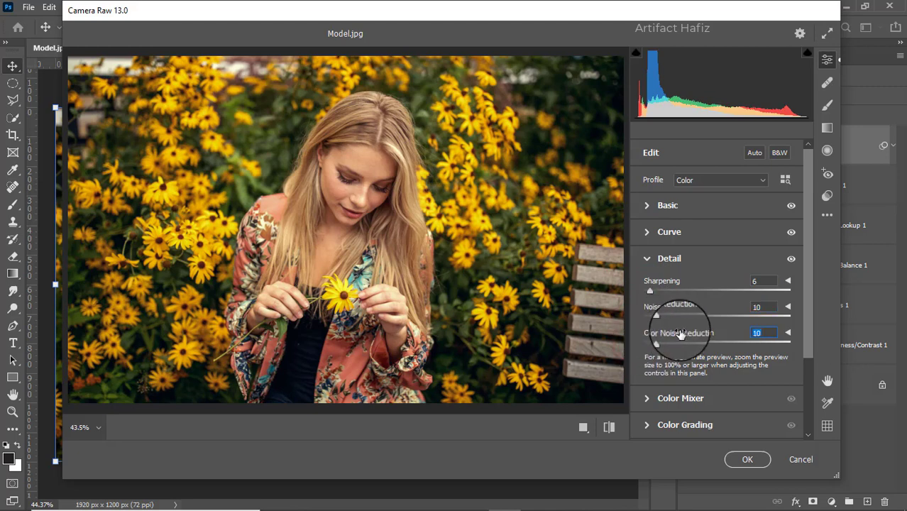
# Set the Color Mixer saturation to Reds +21, Yellows -25, Greens -54, Aquas +13 and Blues +15.
pyautogui.scroll(-3, 674, 310)
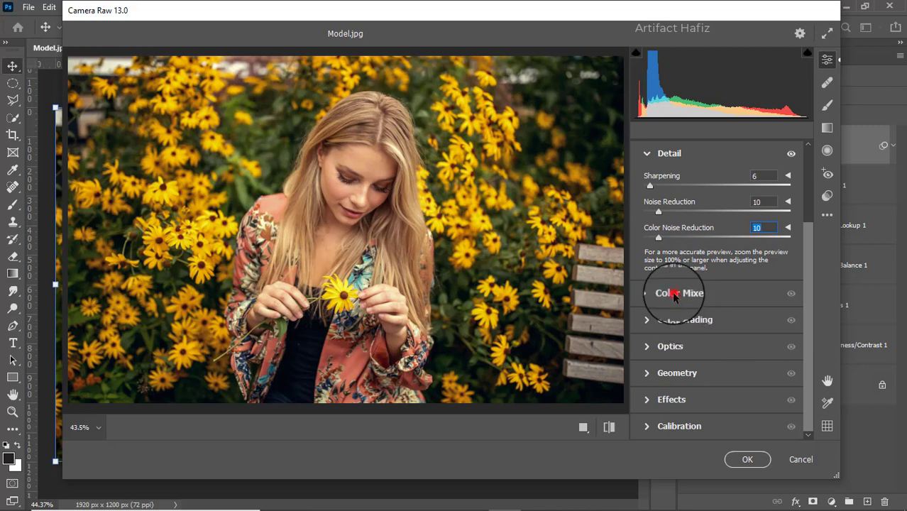
pyautogui.click(679, 292)
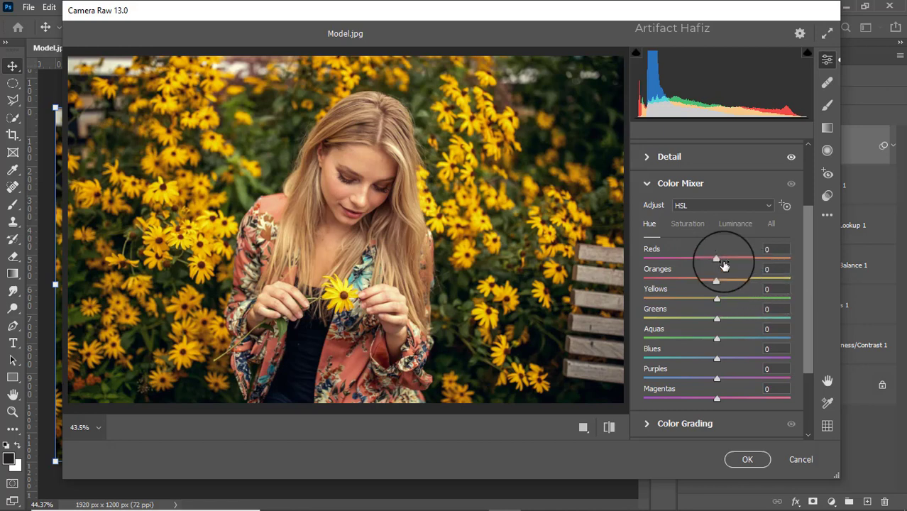
pyautogui.click(701, 229)
pyautogui.moveTo(715, 258)
pyautogui.mouseDown()
pyautogui.moveTo(759, 259)
pyautogui.moveTo(705, 261)
pyautogui.moveTo(745, 263)
pyautogui.moveTo(732, 261)
pyautogui.mouseUp()
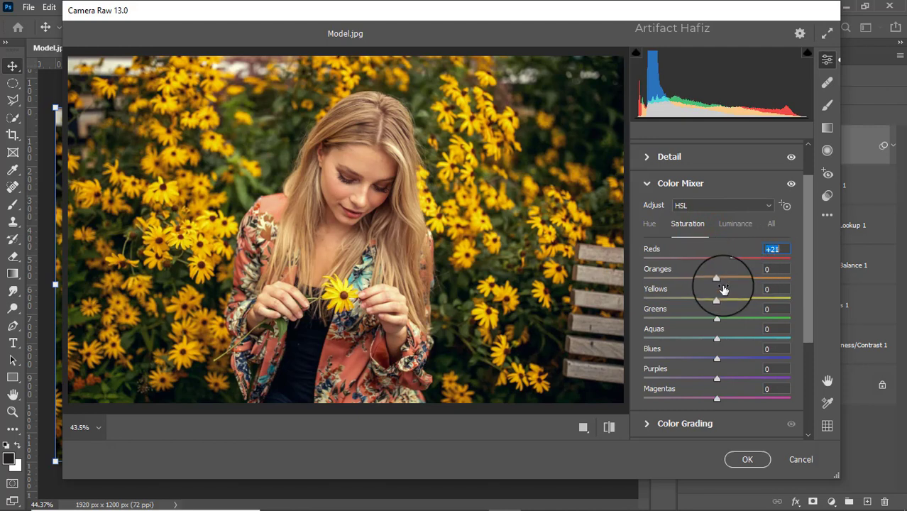
pyautogui.moveTo(716, 299); pyautogui.dragTo(678, 318)
pyautogui.click(717, 339)
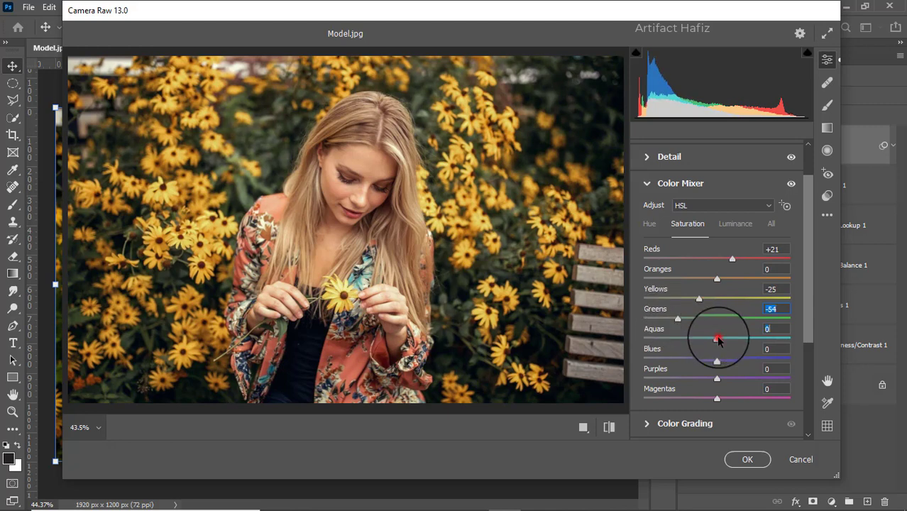
pyautogui.moveTo(719, 340); pyautogui.dragTo(728, 359)
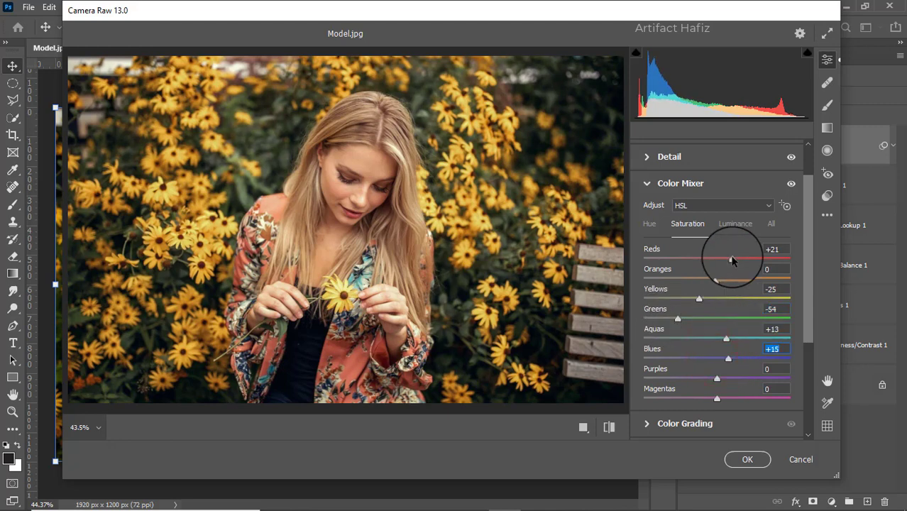
# In the Color Mixer, set luminance to Yellows +5 and Oranges +14, and hue to Aquas -45 and Blues -84.
pyautogui.click(736, 224)
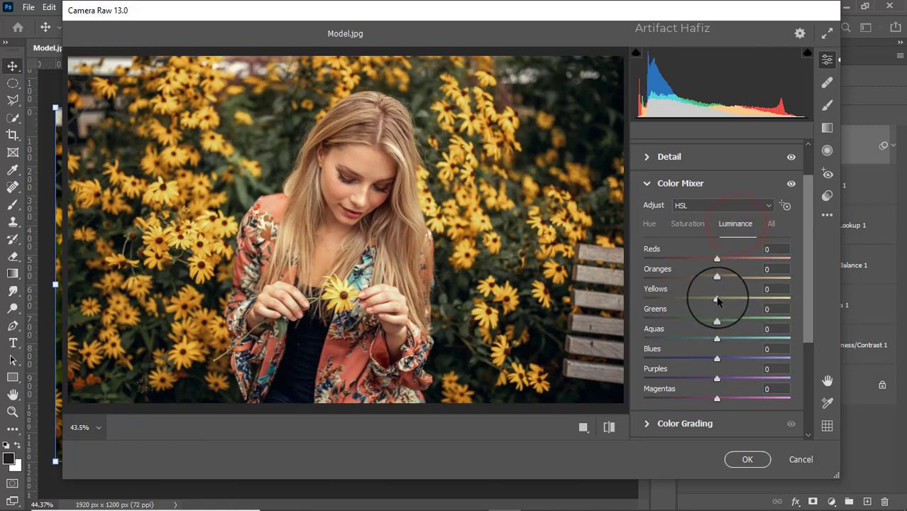
pyautogui.moveTo(747, 297); pyautogui.dragTo(719, 303)
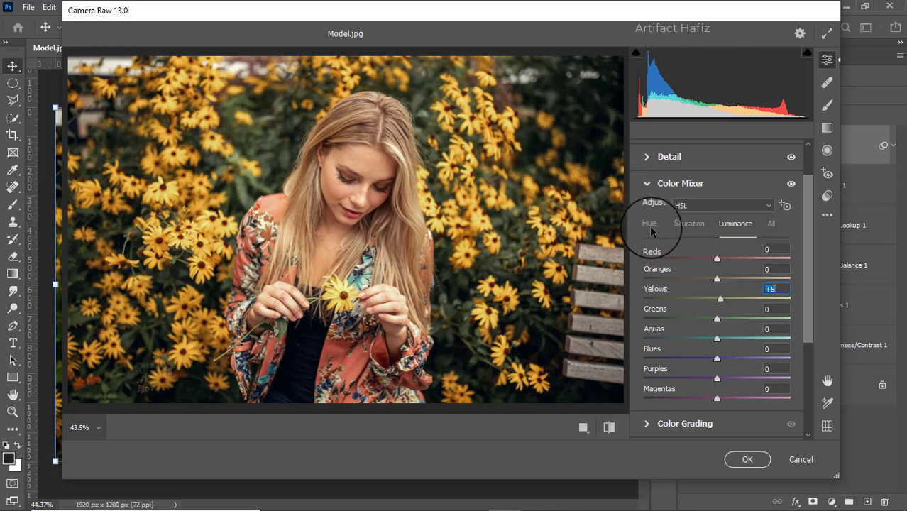
pyautogui.moveTo(717, 278)
pyautogui.mouseDown()
pyautogui.moveTo(738, 282)
pyautogui.moveTo(725, 284)
pyautogui.mouseUp()
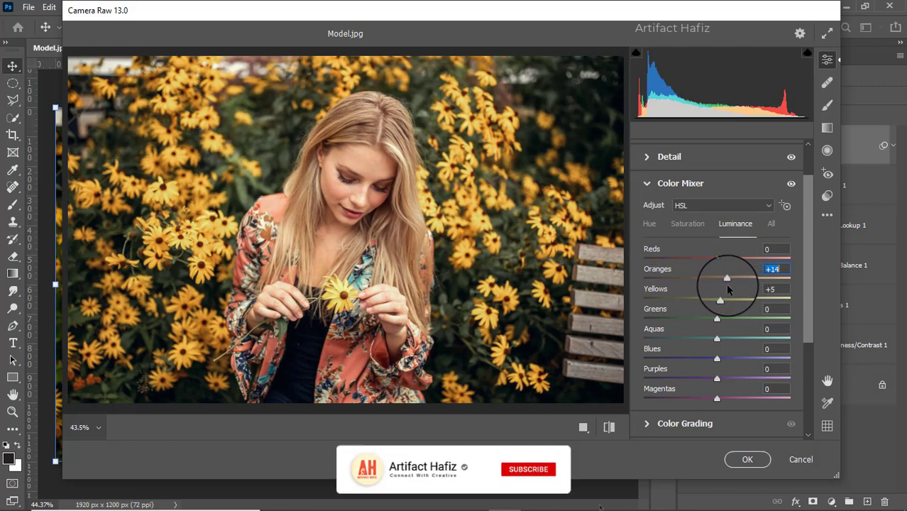
pyautogui.click(650, 226)
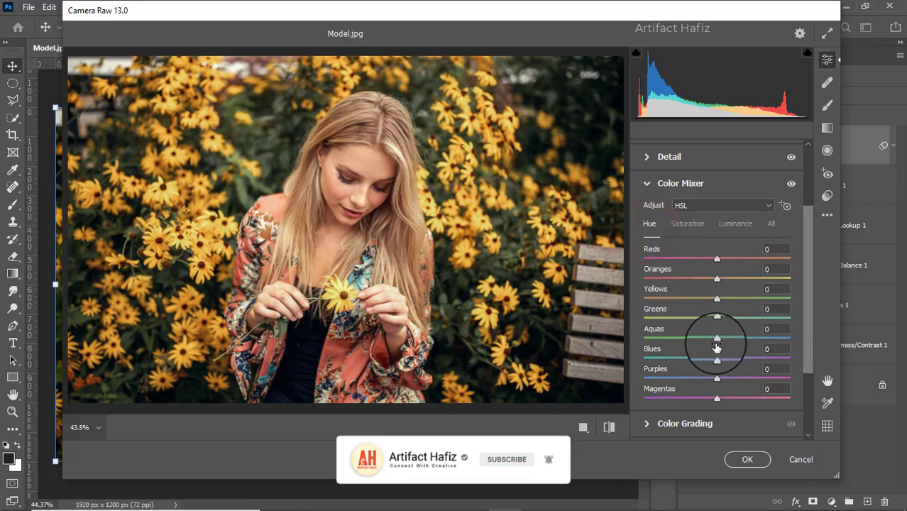
pyautogui.moveTo(716, 339); pyautogui.dragTo(660, 360)
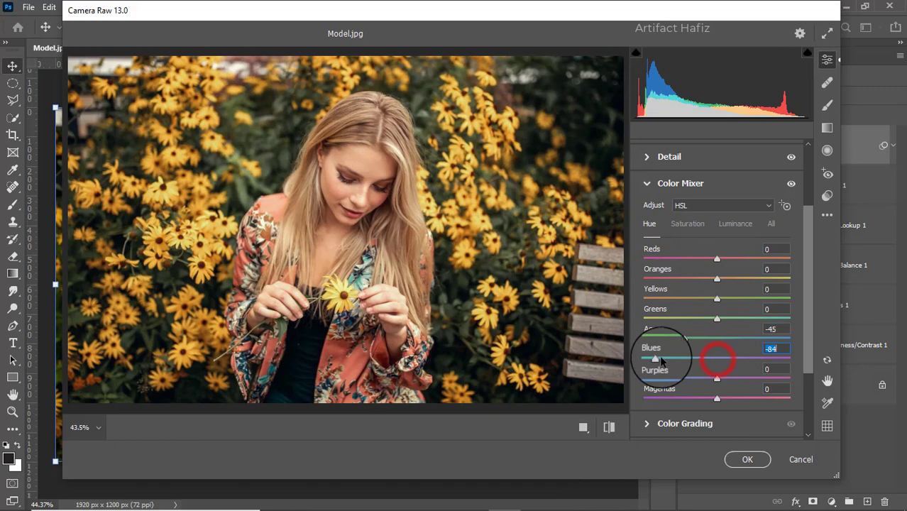
# Color grade the shadows with a violet tint of hue 278 and saturation 11, and the highlights with a faint yellow tint.
pyautogui.click(672, 424)
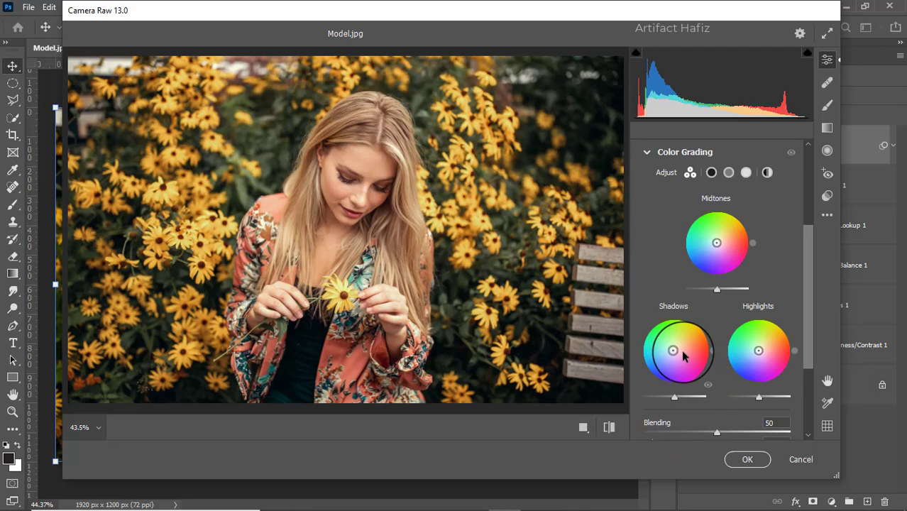
pyautogui.moveTo(672, 350); pyautogui.dragTo(684, 426)
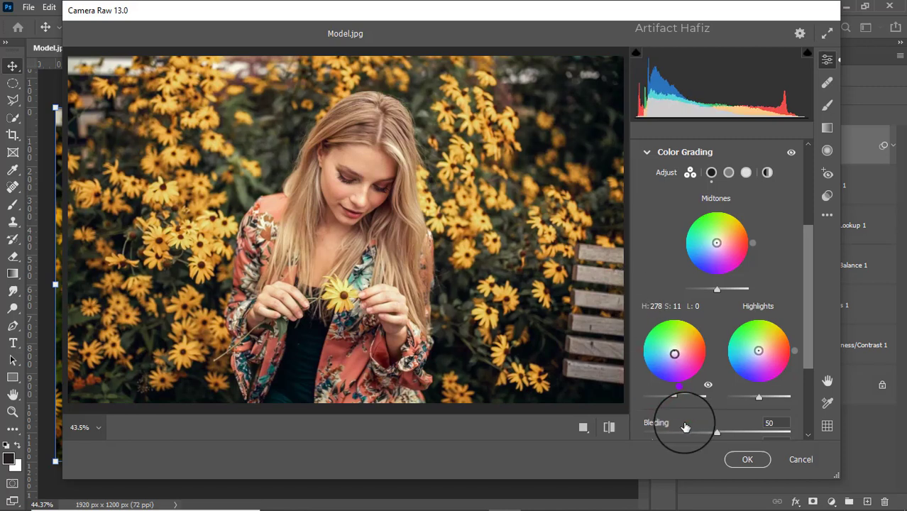
pyautogui.moveTo(761, 351); pyautogui.dragTo(783, 303)
# Darken the photo's edges by setting Vignetting to -7 in the Effects adjustments.
pyautogui.scroll(-5, 759, 312)
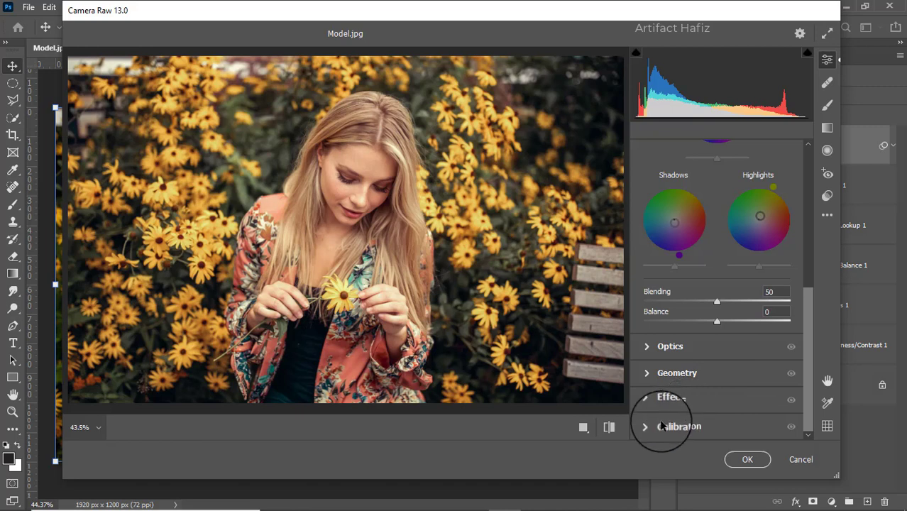
pyautogui.click(656, 400)
pyautogui.moveTo(718, 296); pyautogui.dragTo(712, 294)
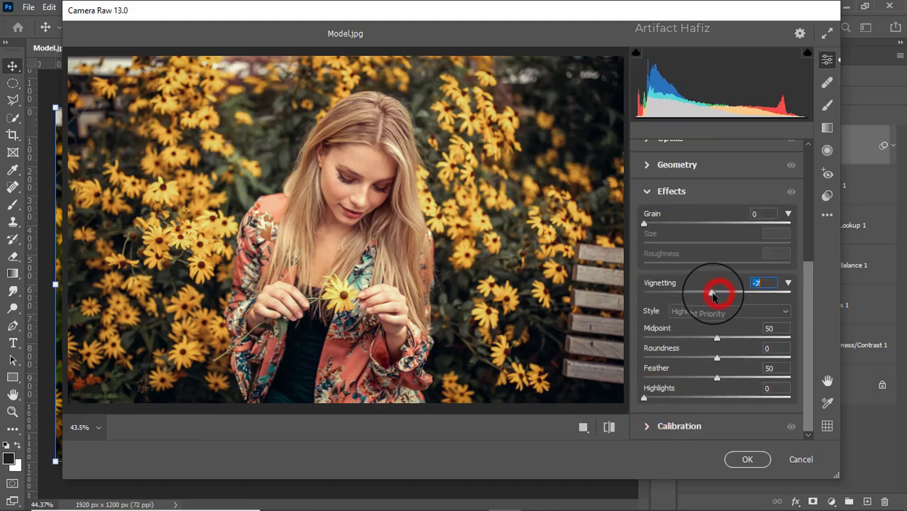
# Calibrate the Red Primary saturation to -5 and the Green Primary saturation to +2, and apply the Camera Raw filter.
pyautogui.click(653, 426)
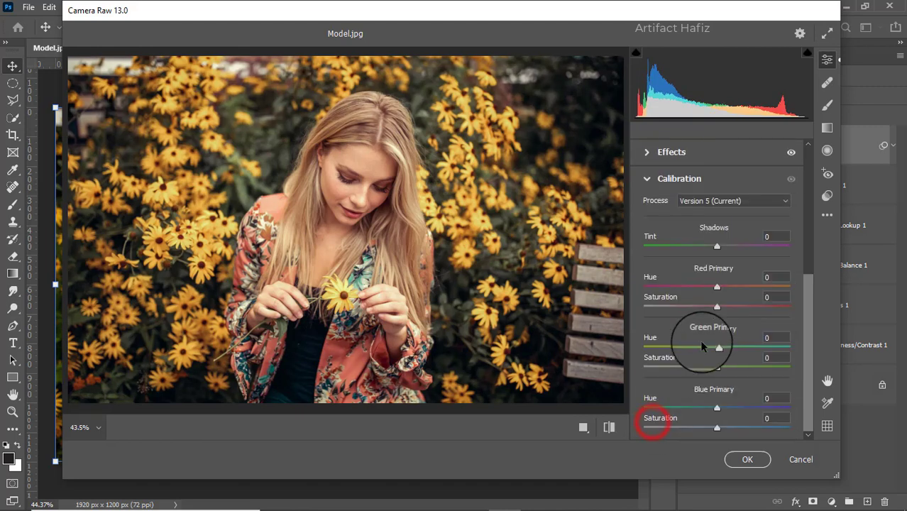
pyautogui.moveTo(716, 310); pyautogui.dragTo(713, 307)
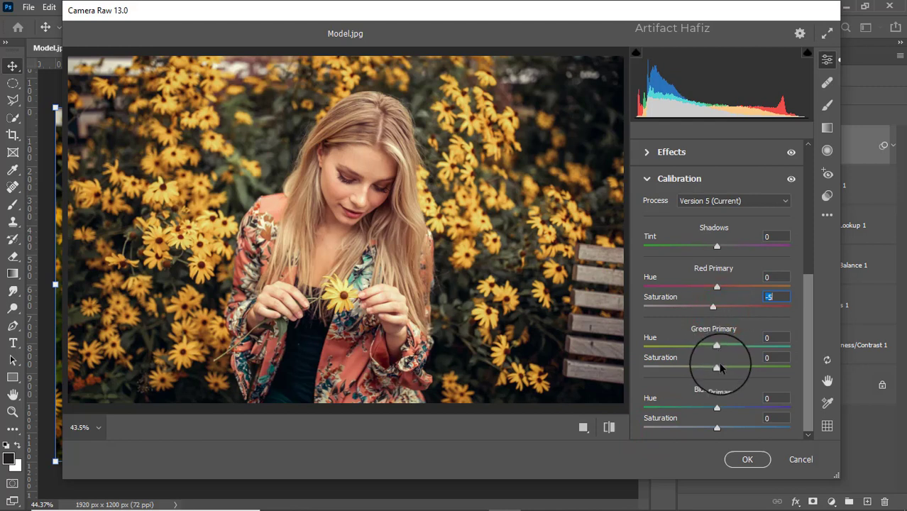
pyautogui.moveTo(717, 367); pyautogui.dragTo(720, 368)
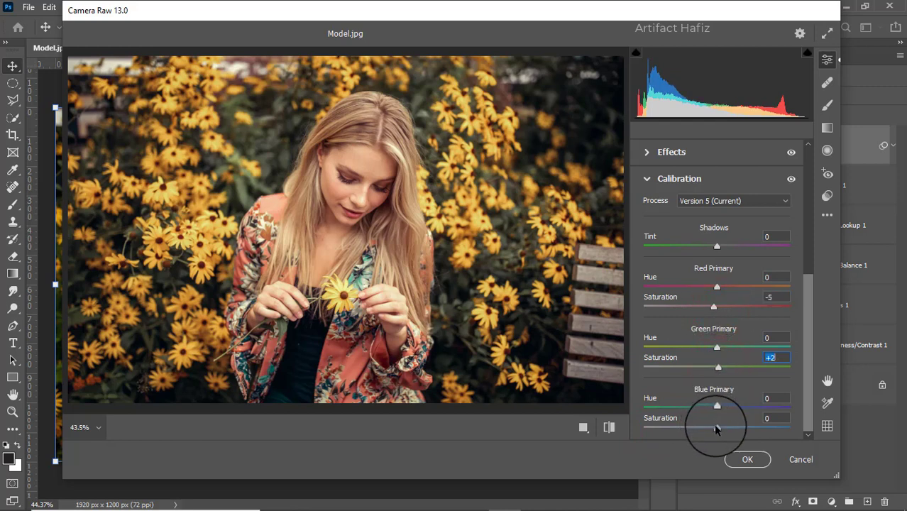
pyautogui.click(743, 459)
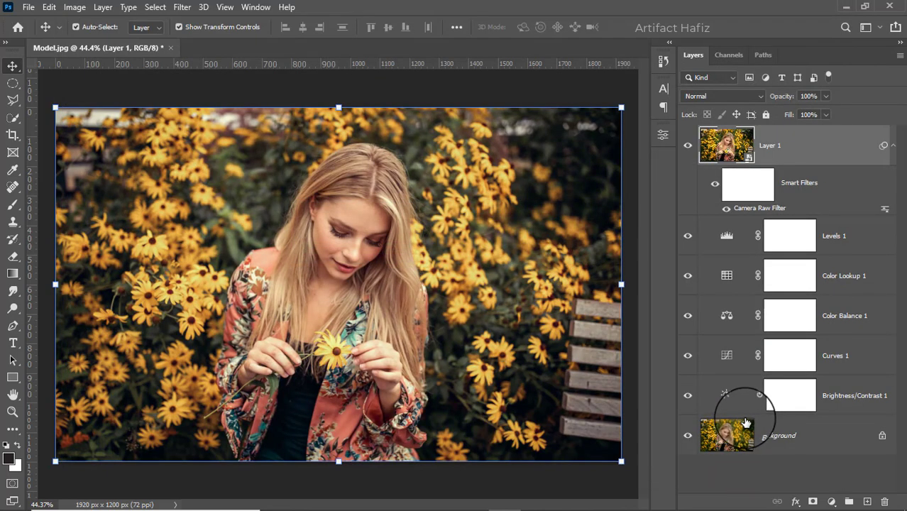
# Compare the graded image with the original by toggling the visibility of all layers above the background.
pyautogui.keyDown('alt'); pyautogui.click(690, 434); pyautogui.keyUp('alt')
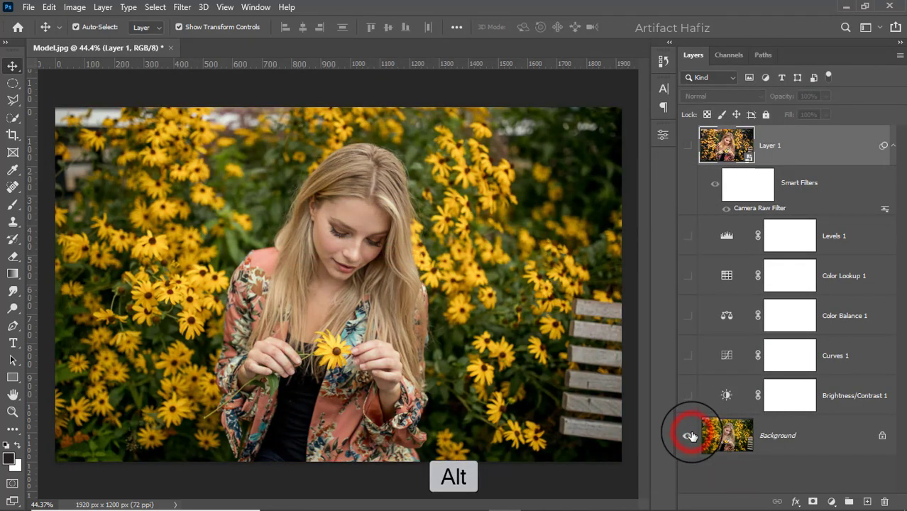
pyautogui.keyDown('alt'); pyautogui.click(690, 434); pyautogui.keyUp('alt')
pyautogui.keyDown('alt'); pyautogui.click(690, 435); pyautogui.keyUp('alt')
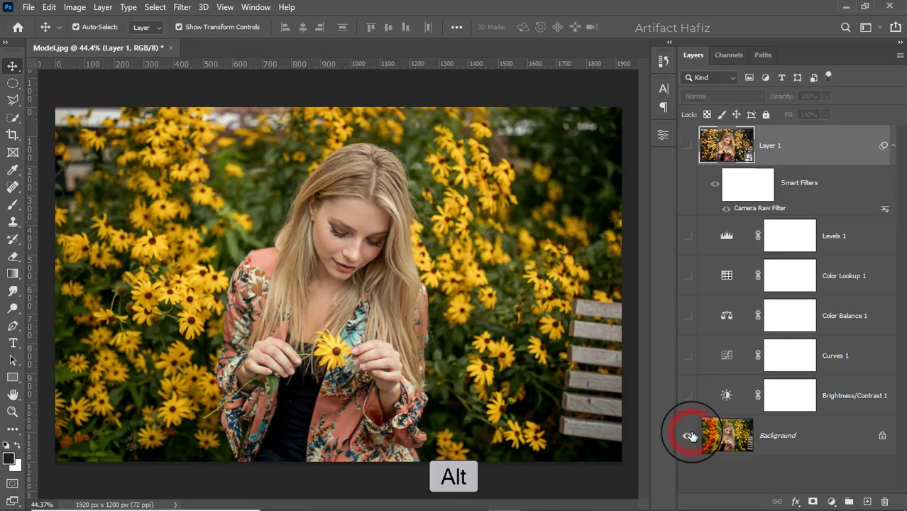